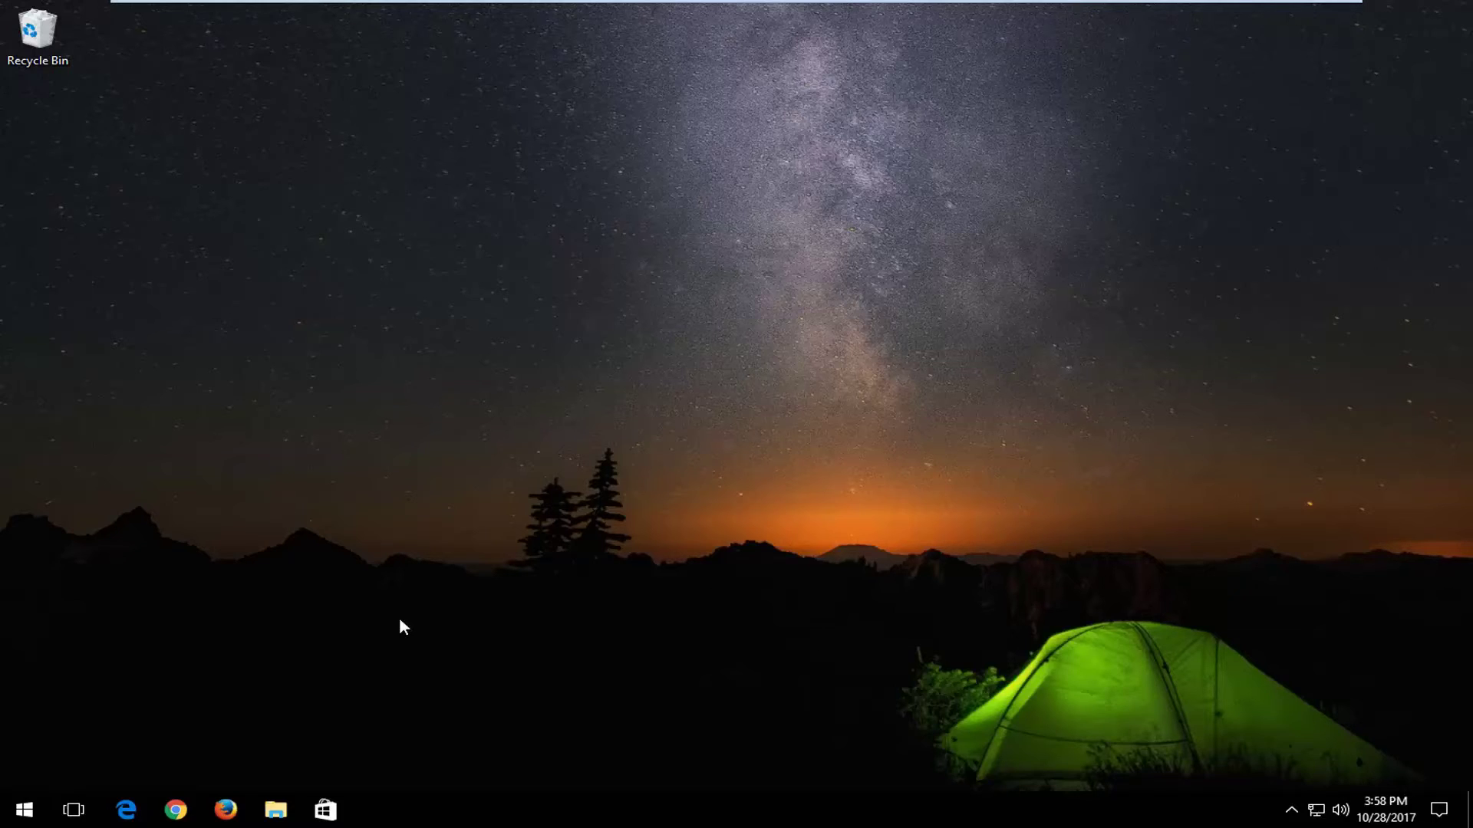
# View the Start menu's power choices, close it, then show the Ctrl+Alt+Del screen's power choices.
pyautogui.click(3, 803)
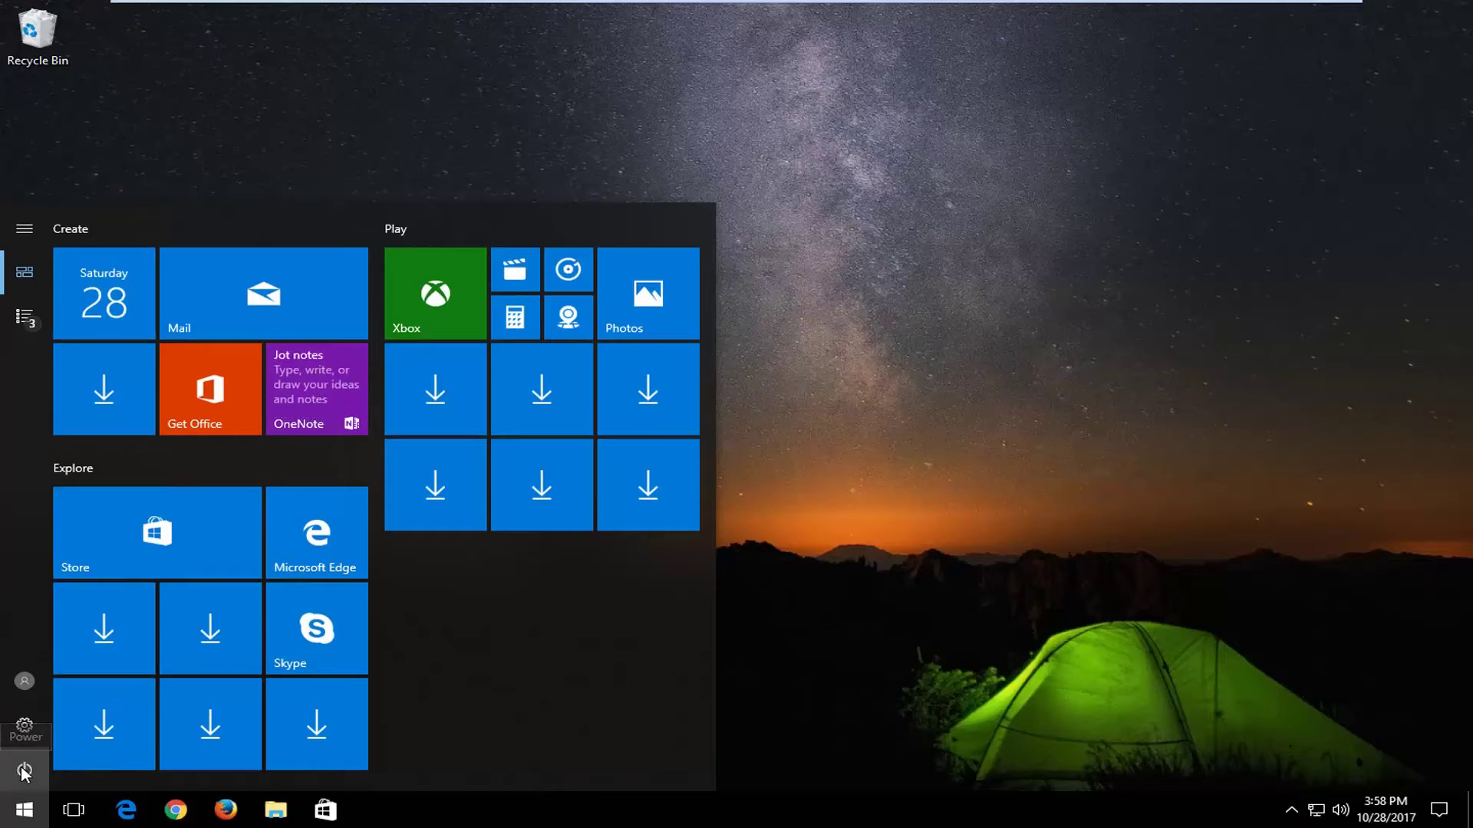
pyautogui.click(23, 774)
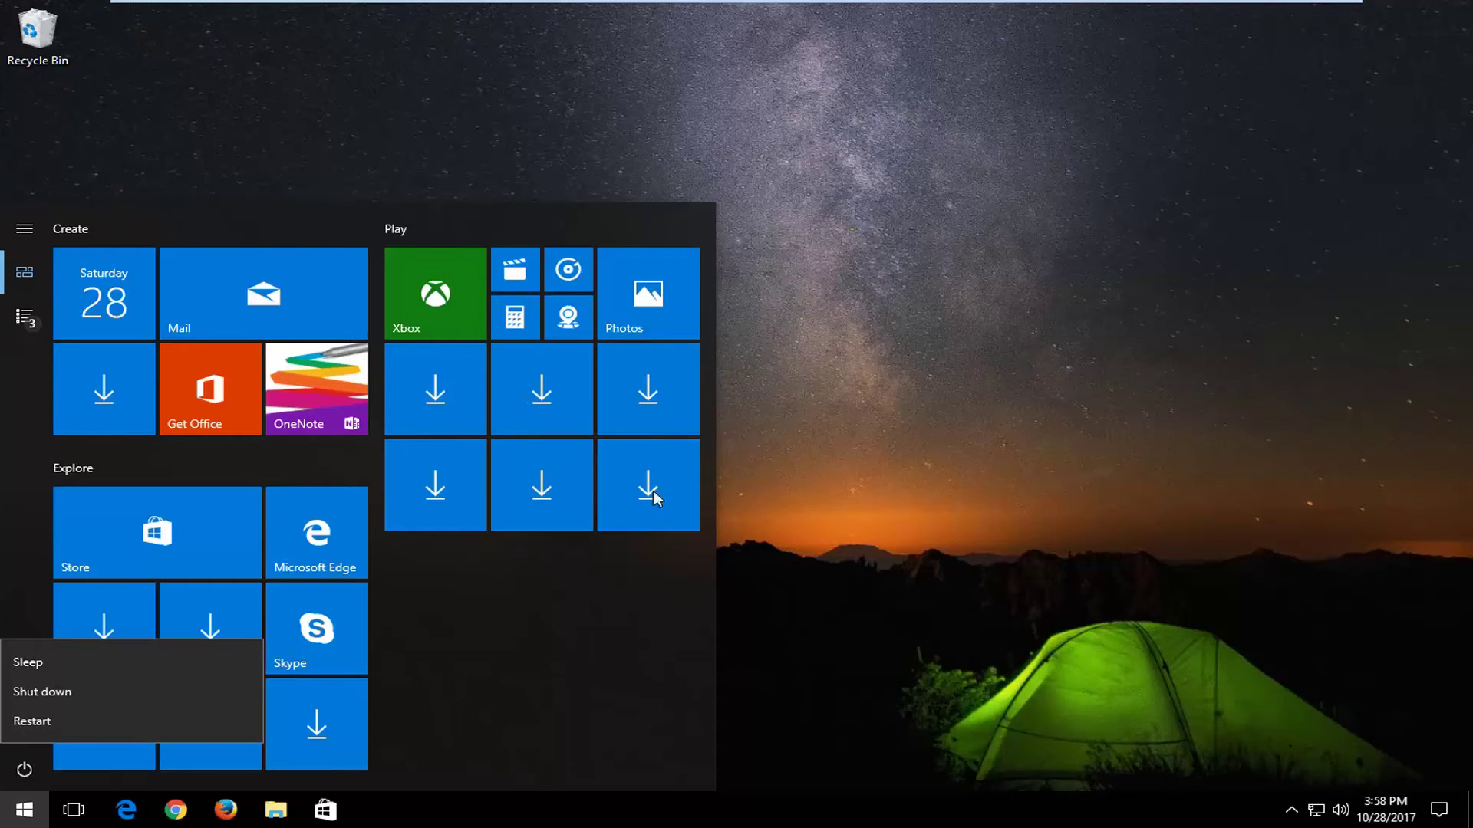
pyautogui.press('Escape')
pyautogui.click(975, 296)
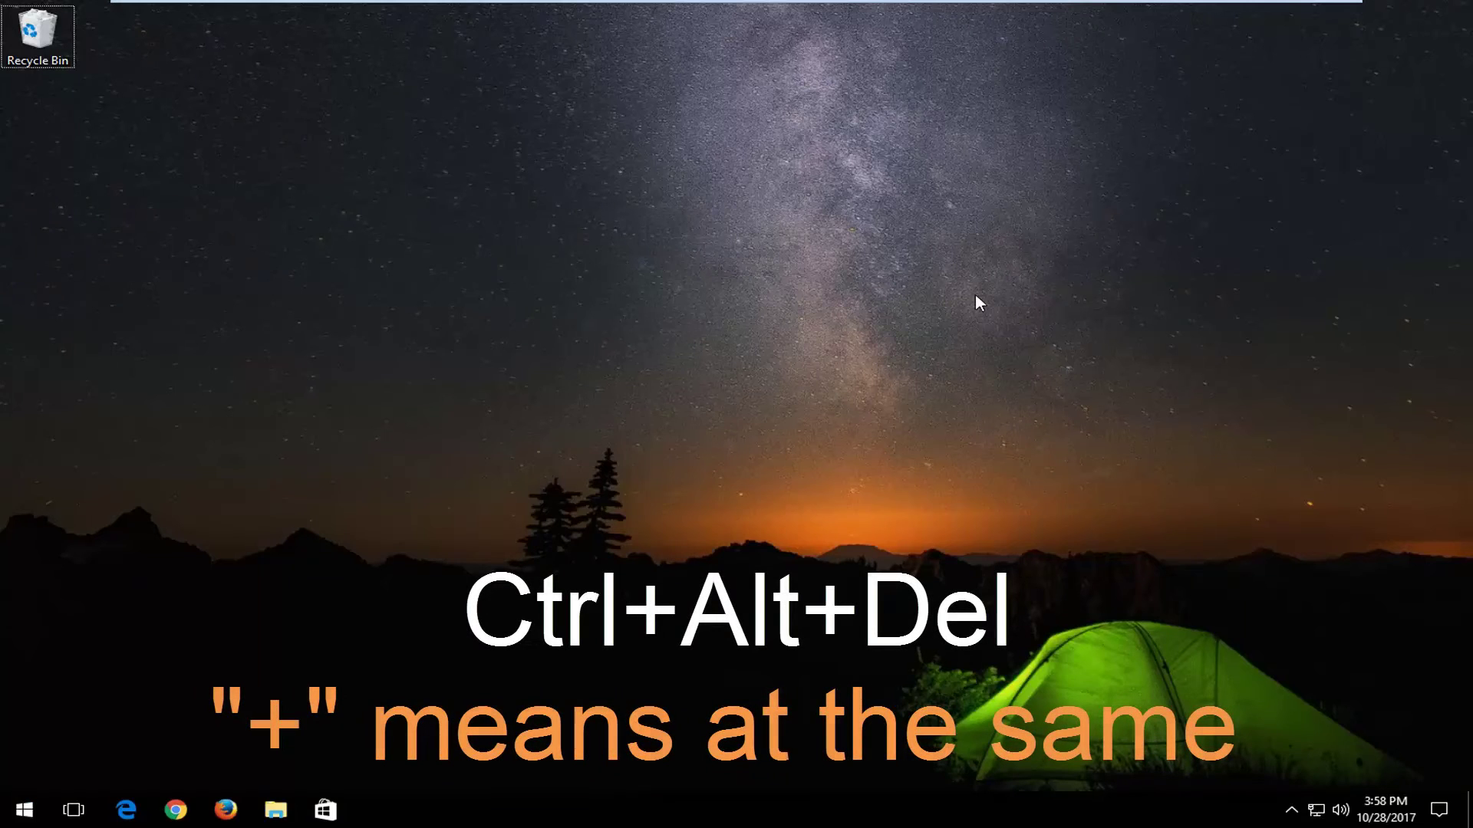
pyautogui.hotkey('ctrl', 'alt', 'Delete')
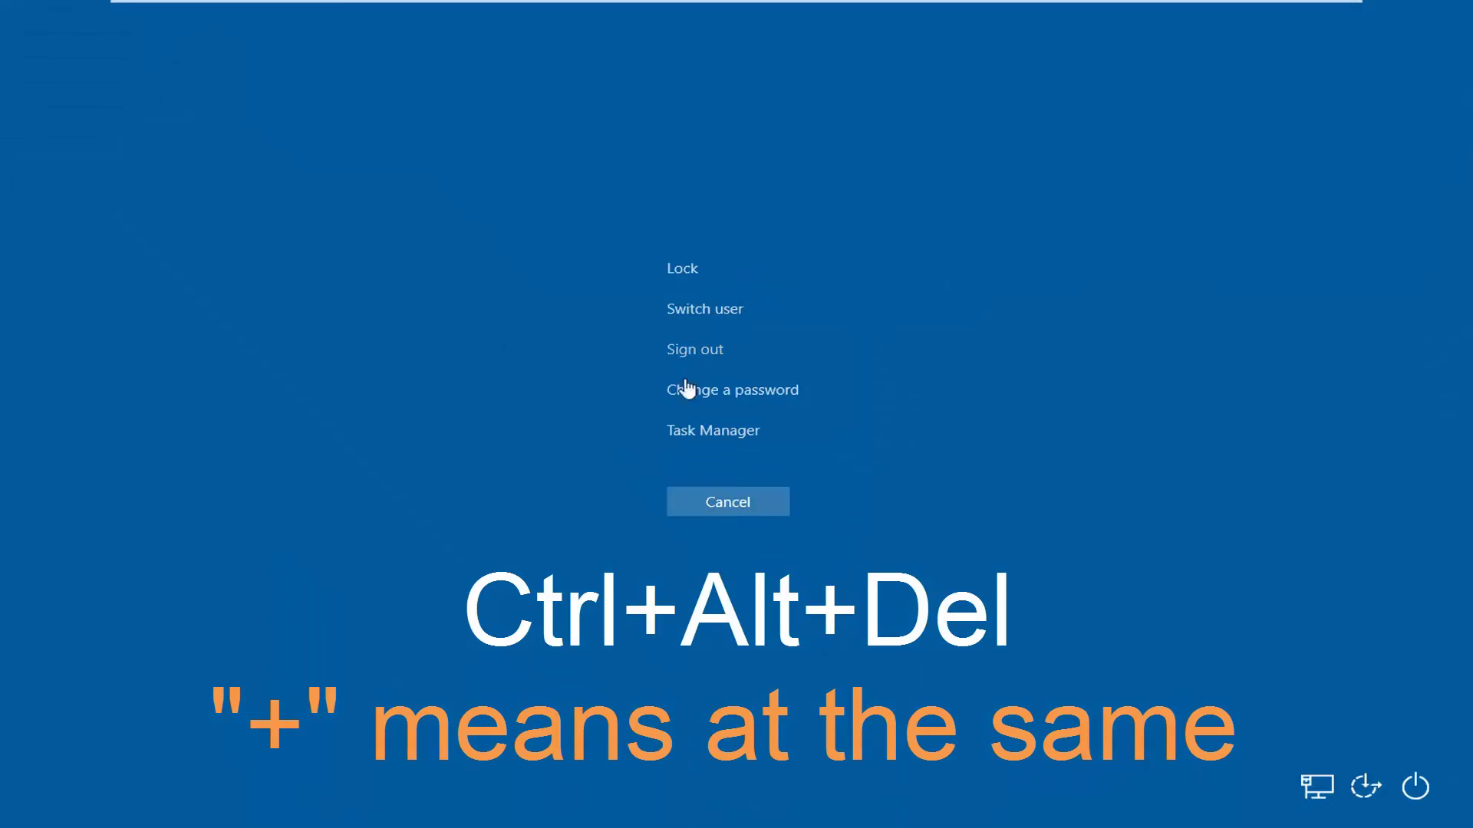
pyautogui.click(1414, 792)
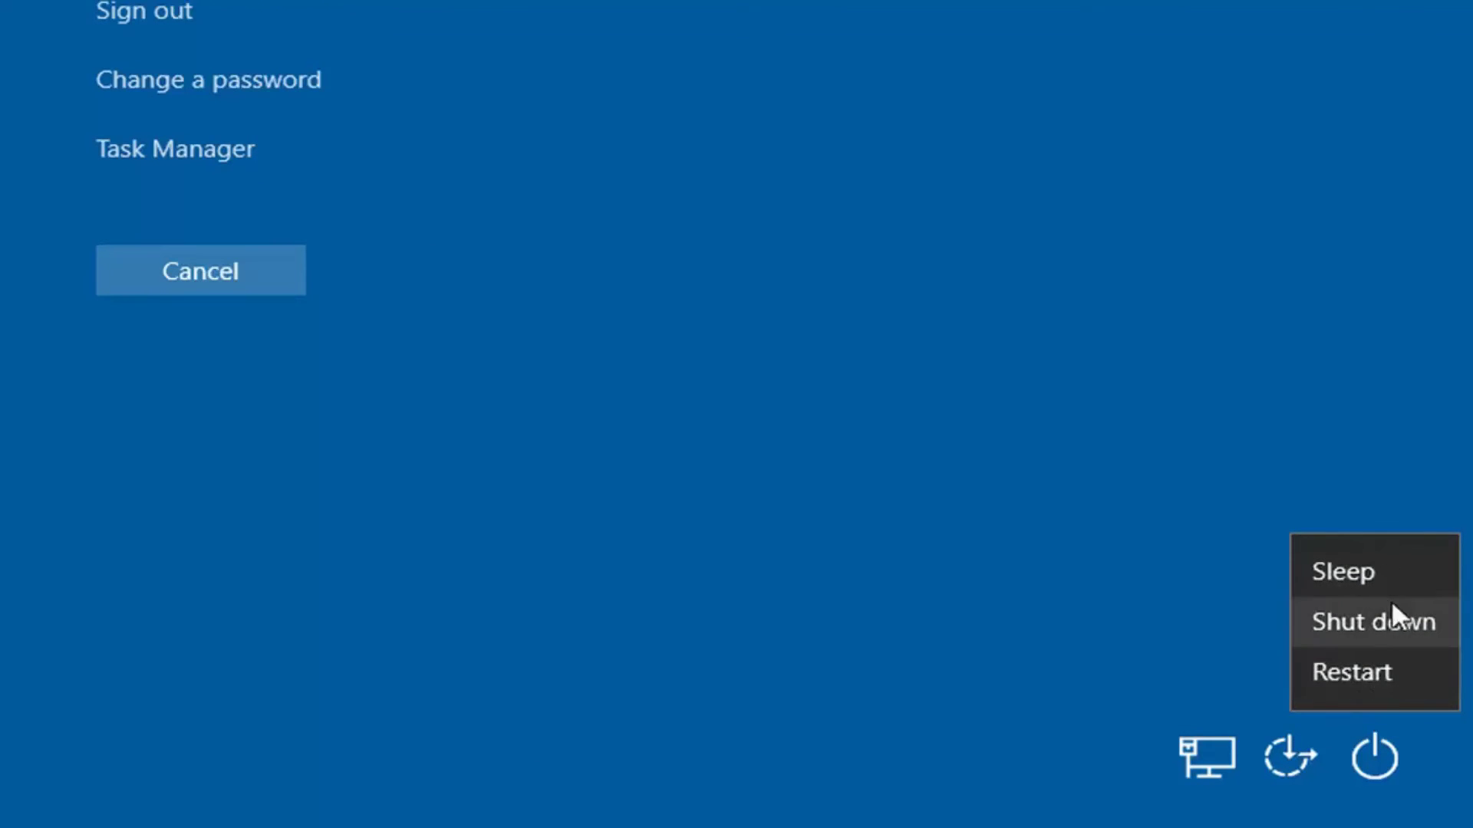
# Choose Restart from the security screen's power menu to reboot the PC.
pyautogui.click(1351, 672)
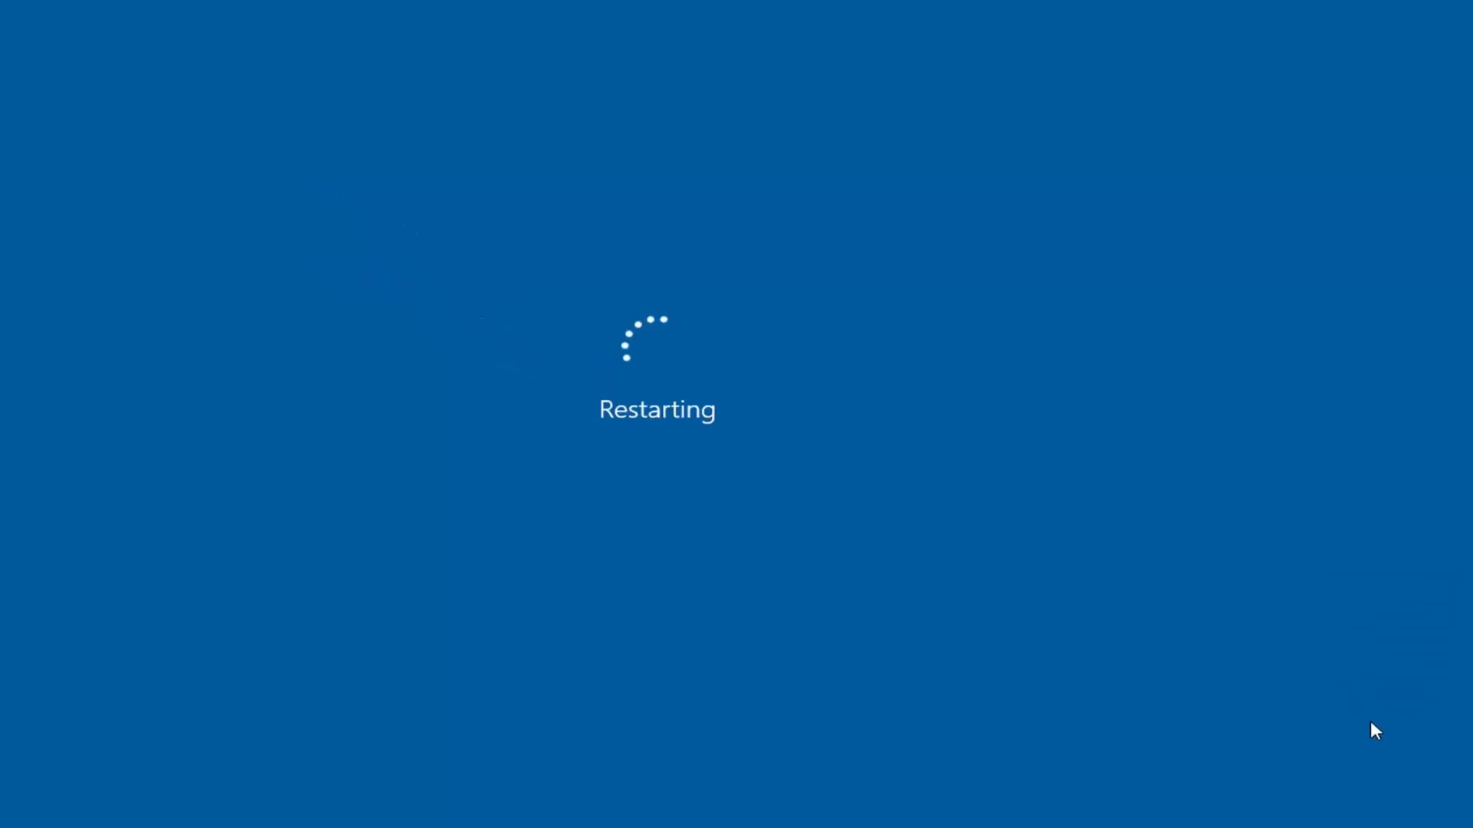